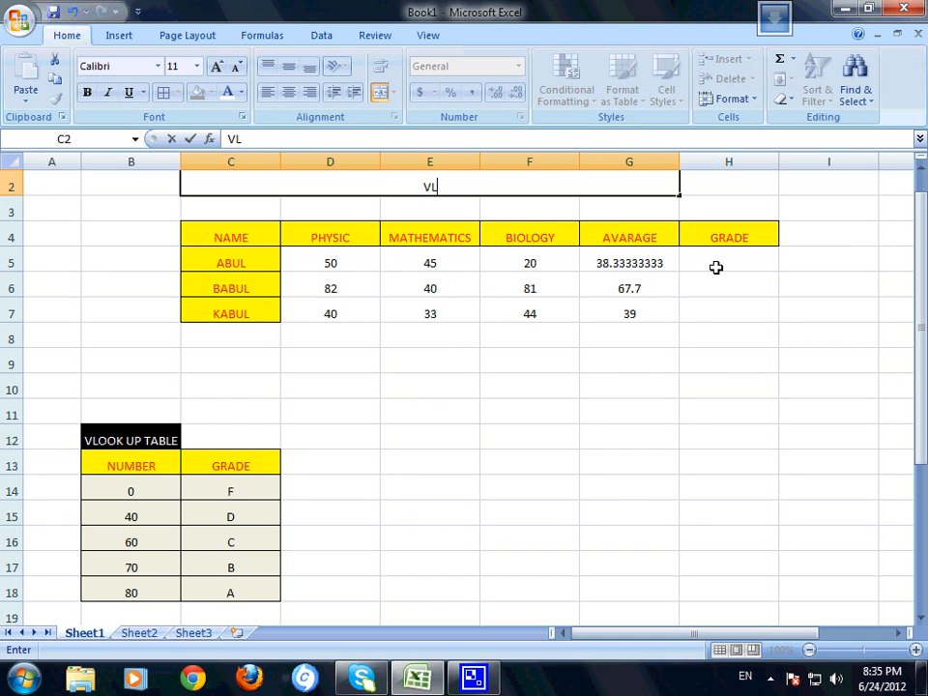
Enter the title VLOOKUP in the merged cell C2 and give it a light tan background fill.
{"action": "type", "text": "OOKUP"}
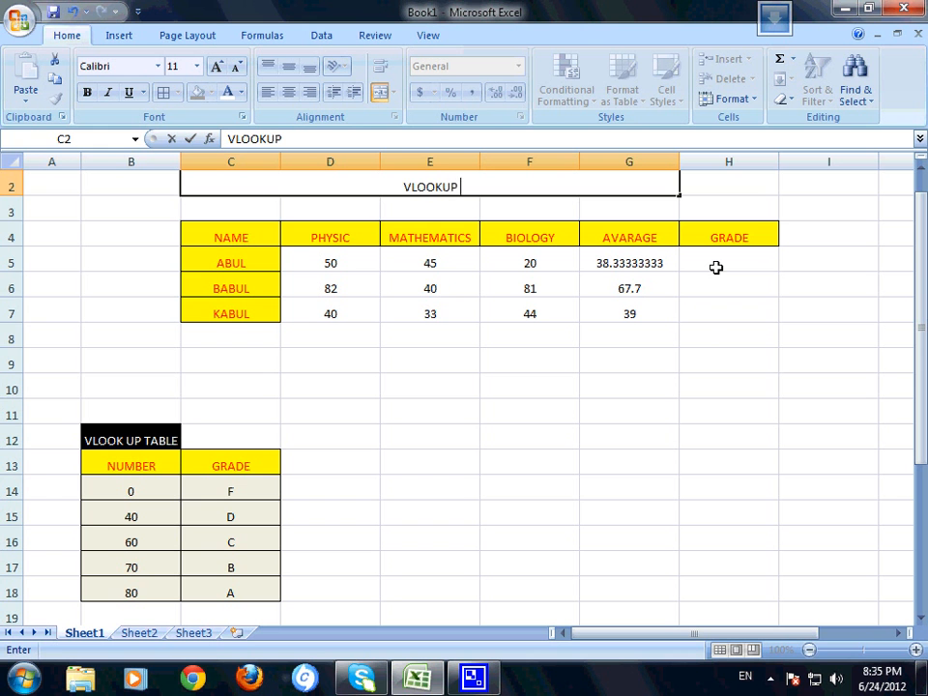
{"action": "left_click", "coordinate": [488, 396]}
{"action": "left_click", "coordinate": [377, 179]}
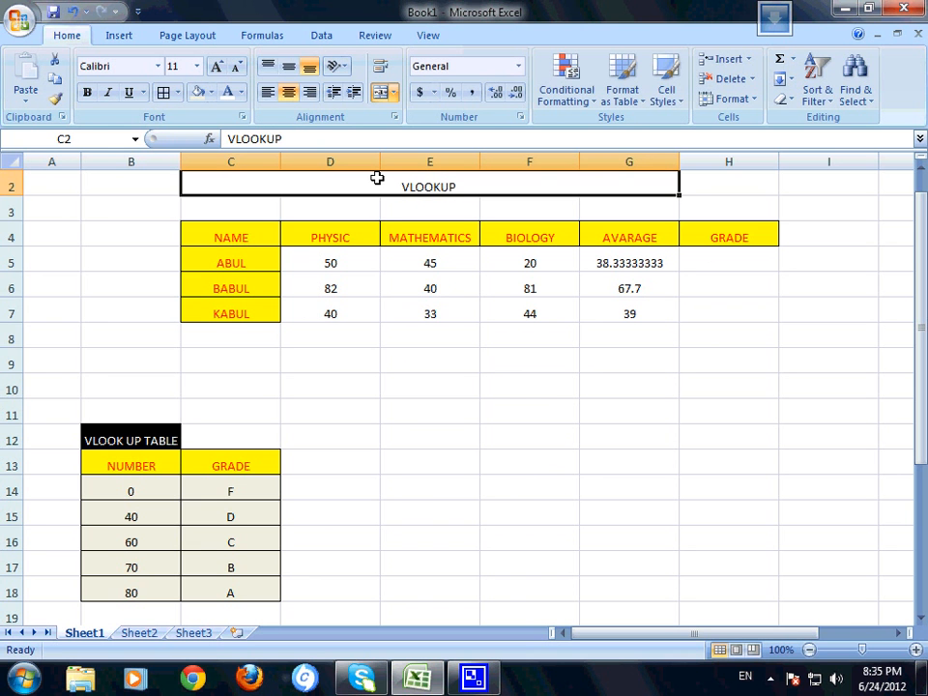
{"action": "left_click", "coordinate": [209, 92]}
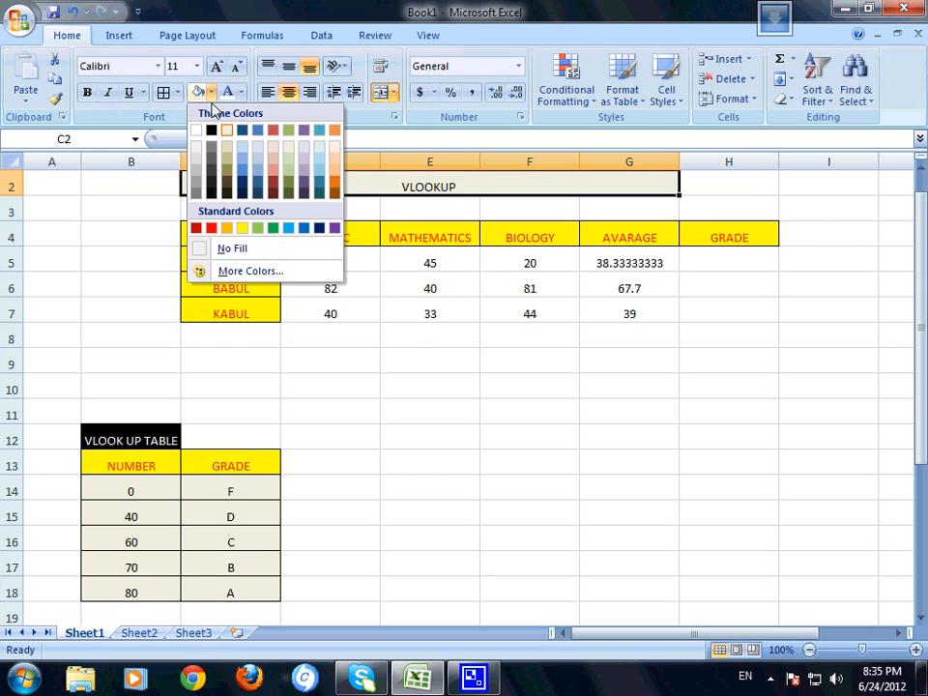
{"action": "left_click", "coordinate": [233, 128]}
{"action": "left_click", "coordinate": [413, 360]}
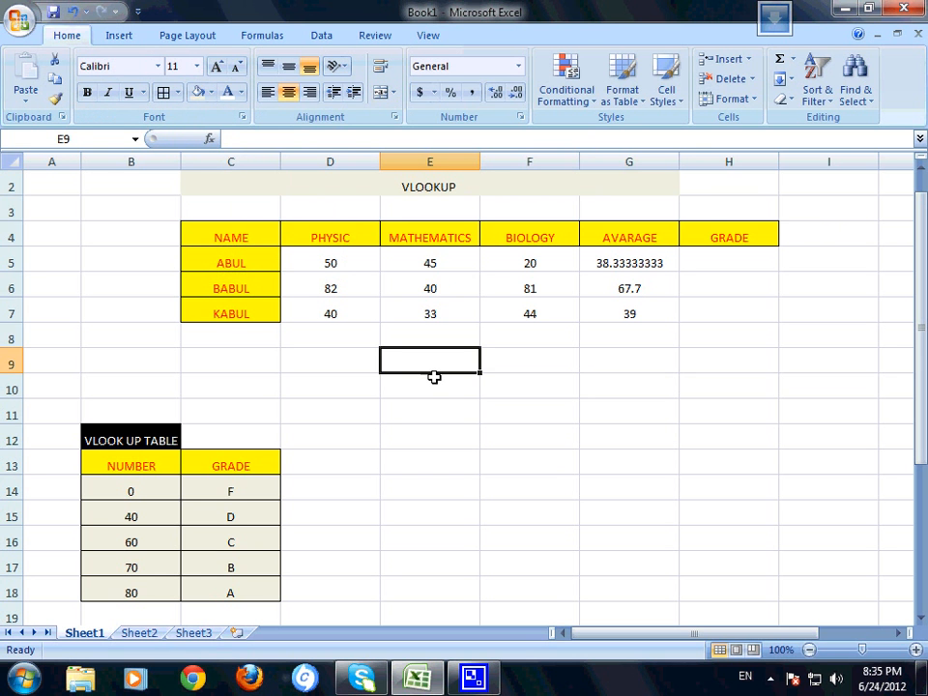
Start a VLOOKUP formula in cell H5 with the average in G5 as the lookup value.
{"action": "left_click", "coordinate": [699, 267]}
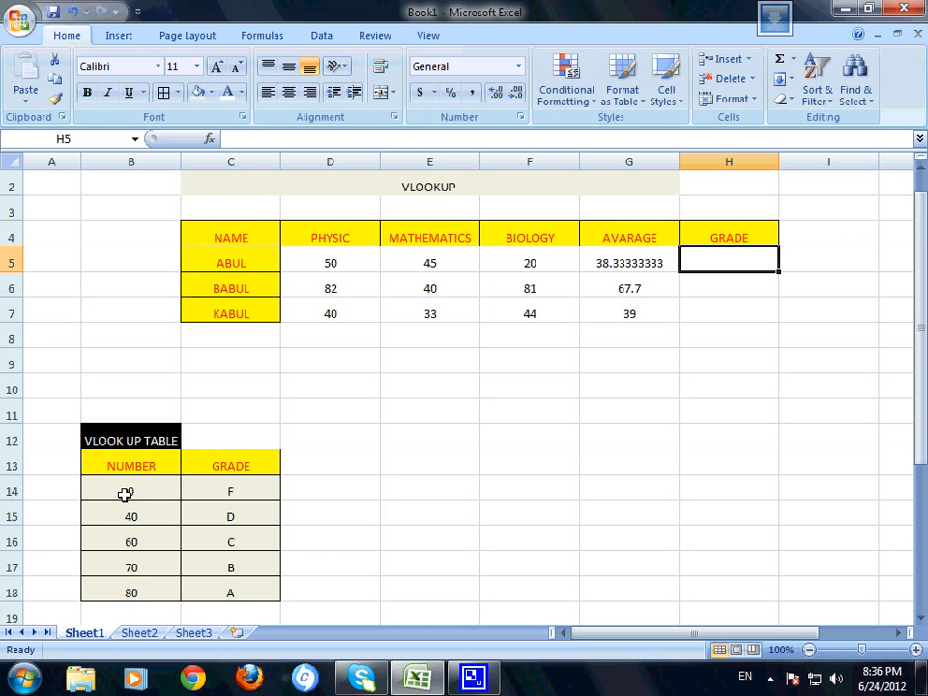
{"action": "double_click", "coordinate": [709, 263]}
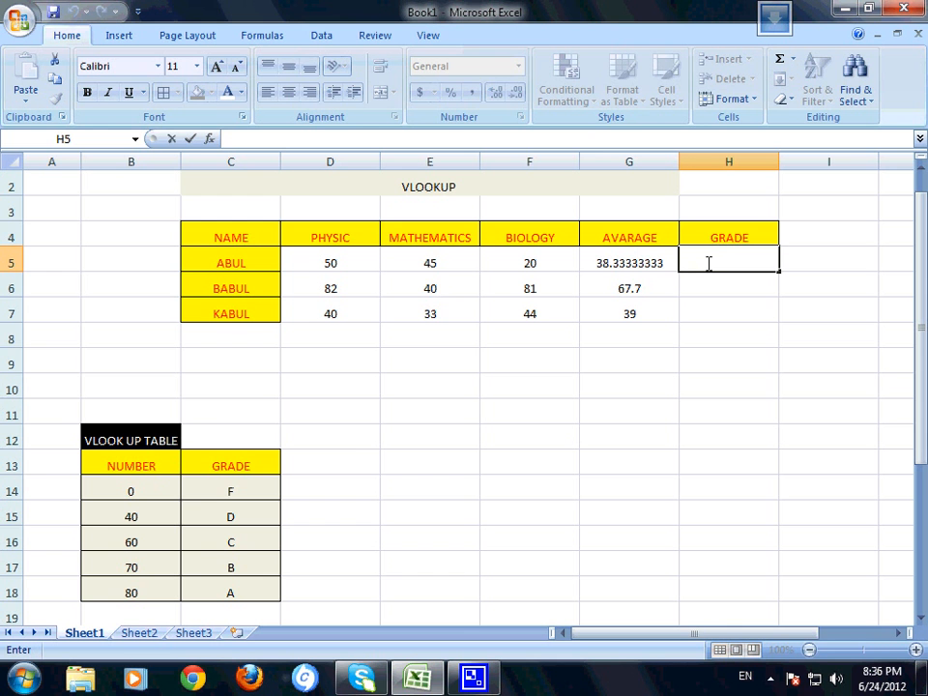
{"action": "type", "text": "="}
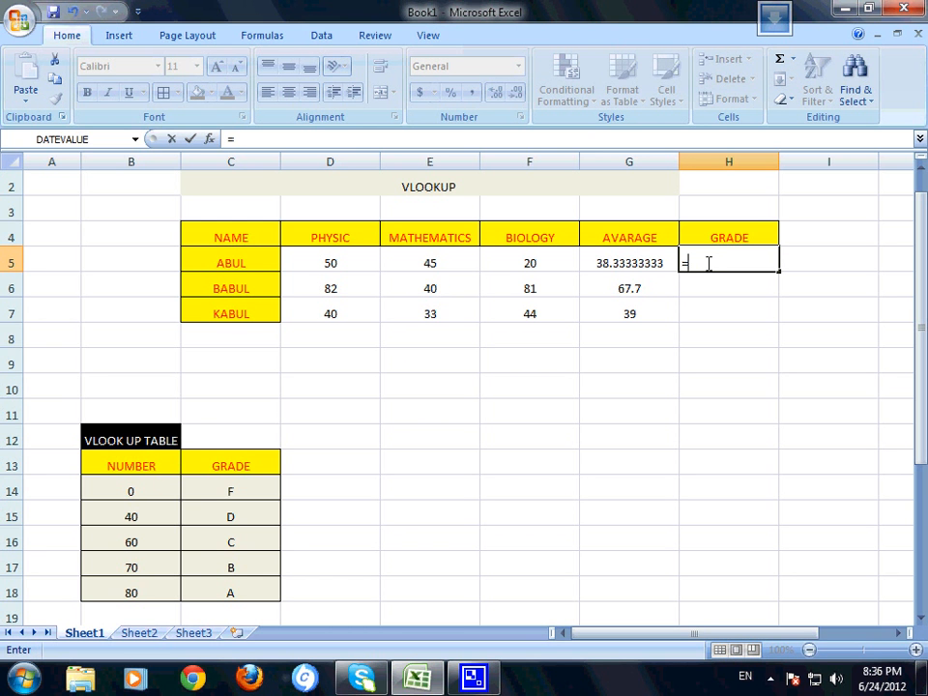
{"action": "type", "text": "VLOO"}
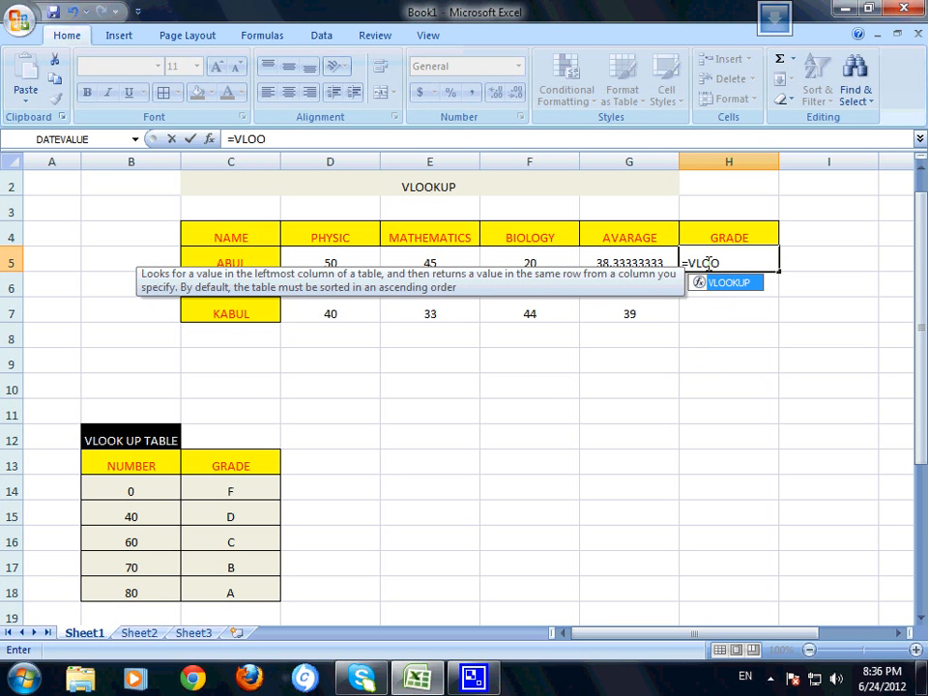
{"action": "type", "text": "KUP("}
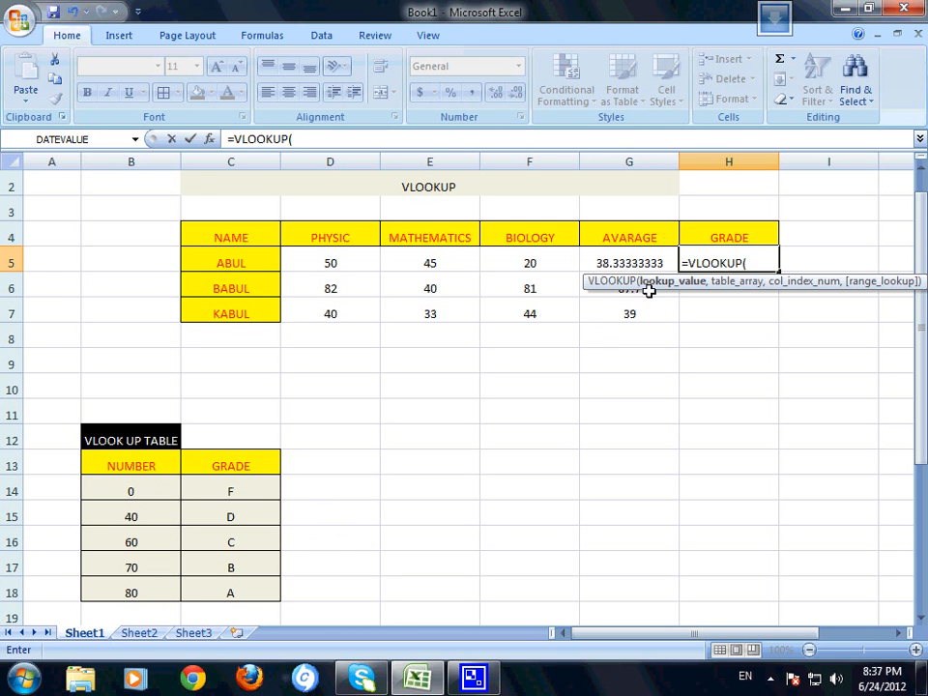
{"action": "left_click", "coordinate": [619, 265]}
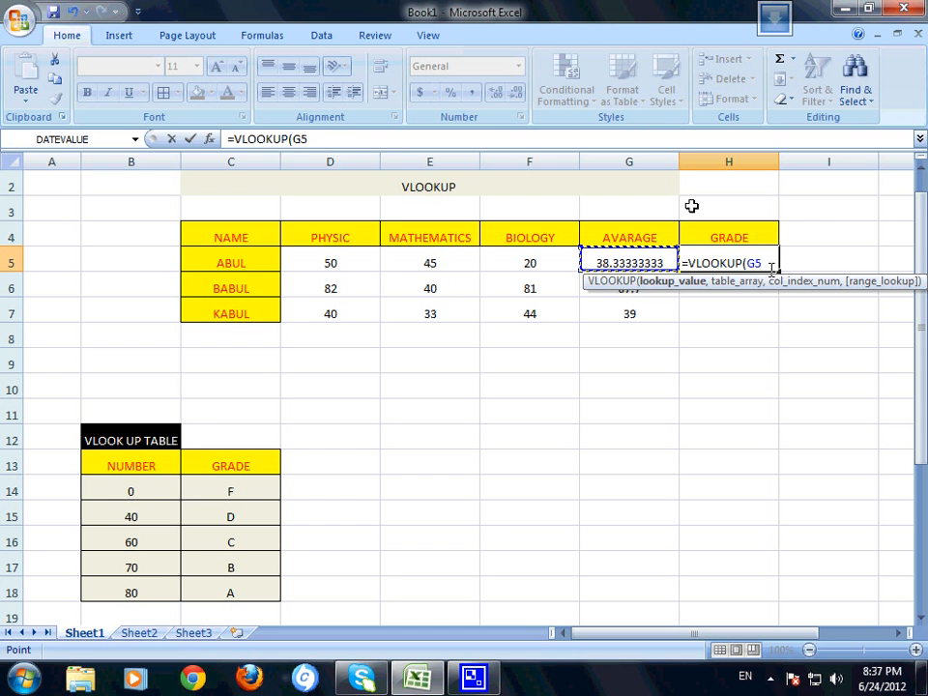
{"action": "type", "text": ","}
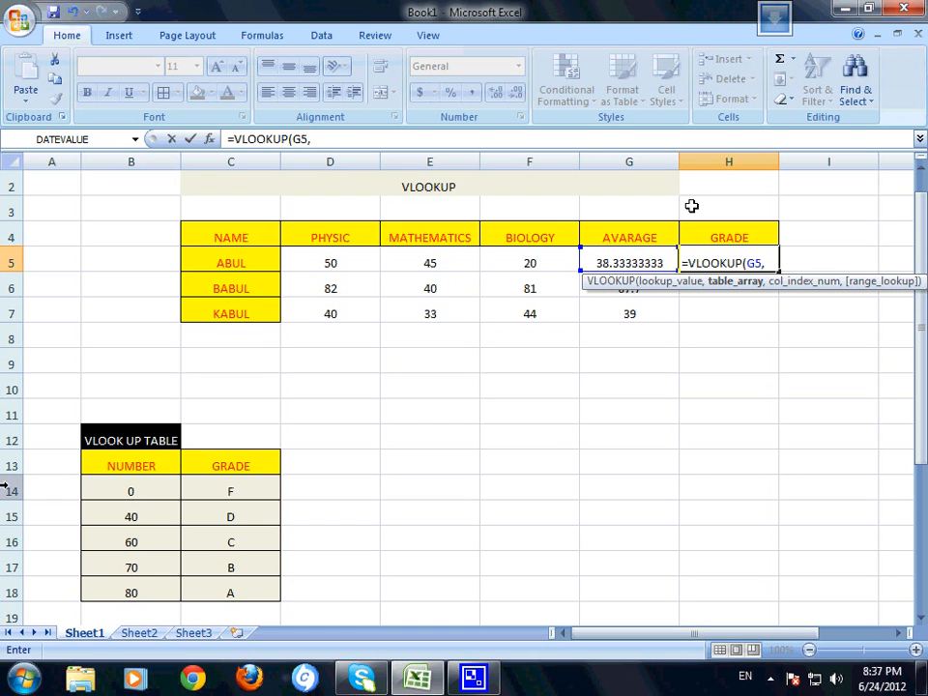
Complete the H5 formula with table array B14:C18 and column index 2, leaving out the range lookup argument.
{"action": "left_click", "coordinate": [94, 486]}
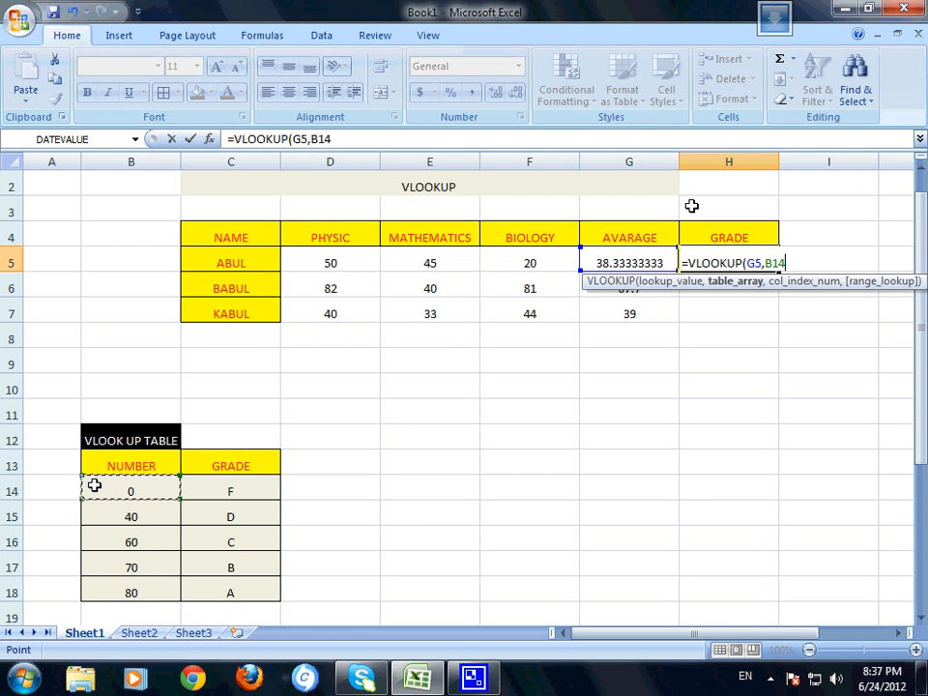
{"action": "left_click_drag", "start_coordinate": [94, 486], "coordinate": [228, 589]}
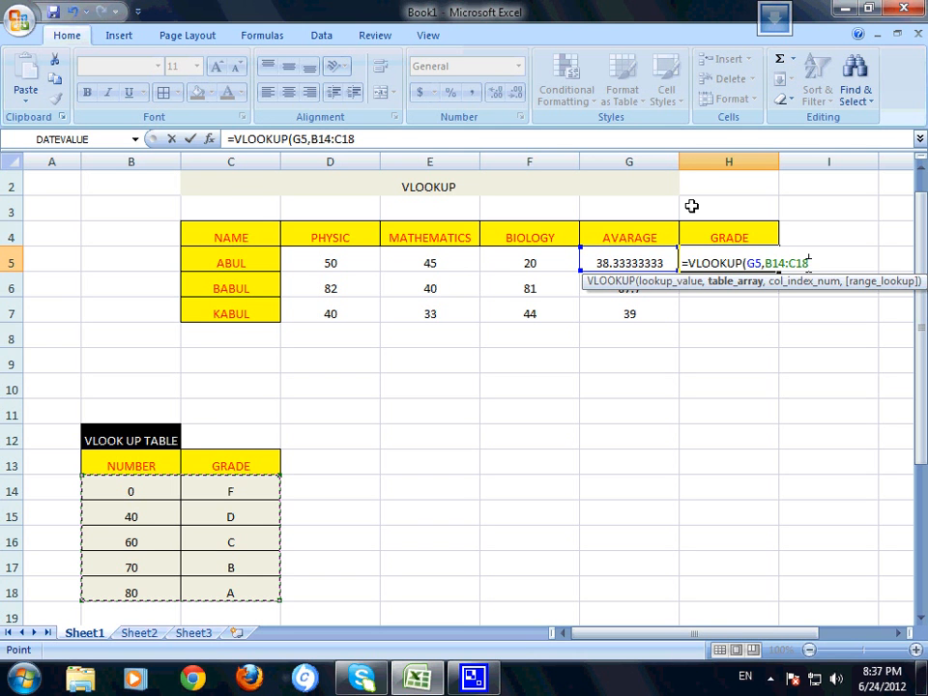
{"action": "type", "text": ","}
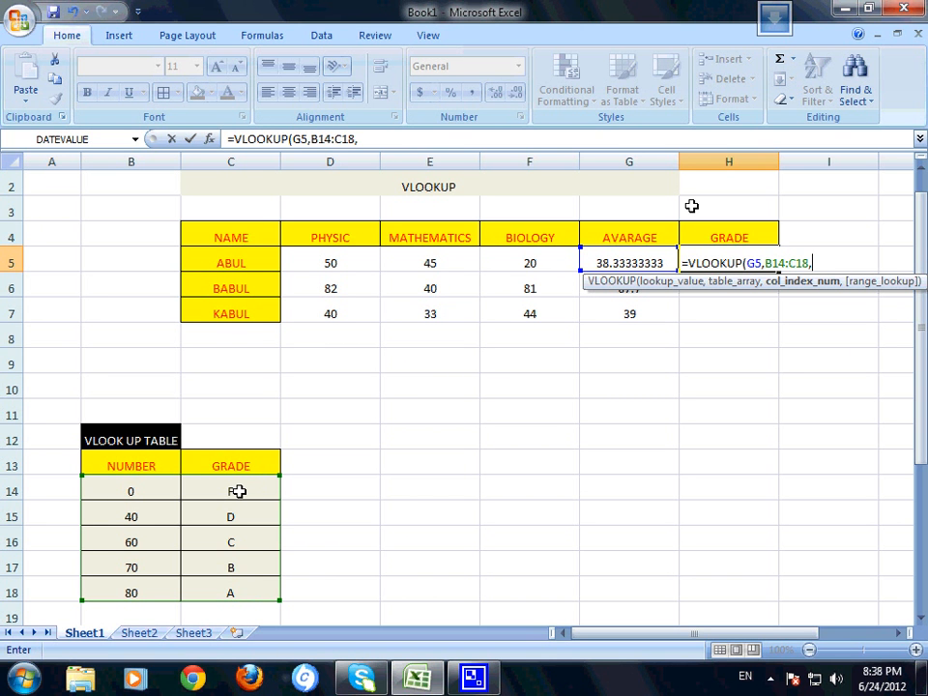
{"action": "type", "text": "2"}
{"action": "type", "text": ","}
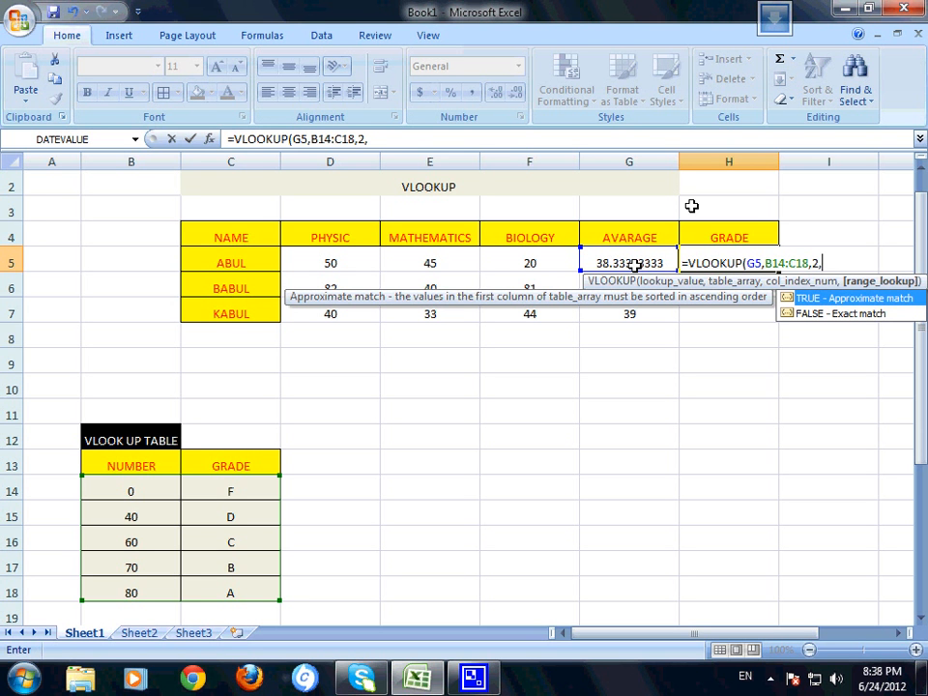
{"action": "key", "text": "BackSpace"}
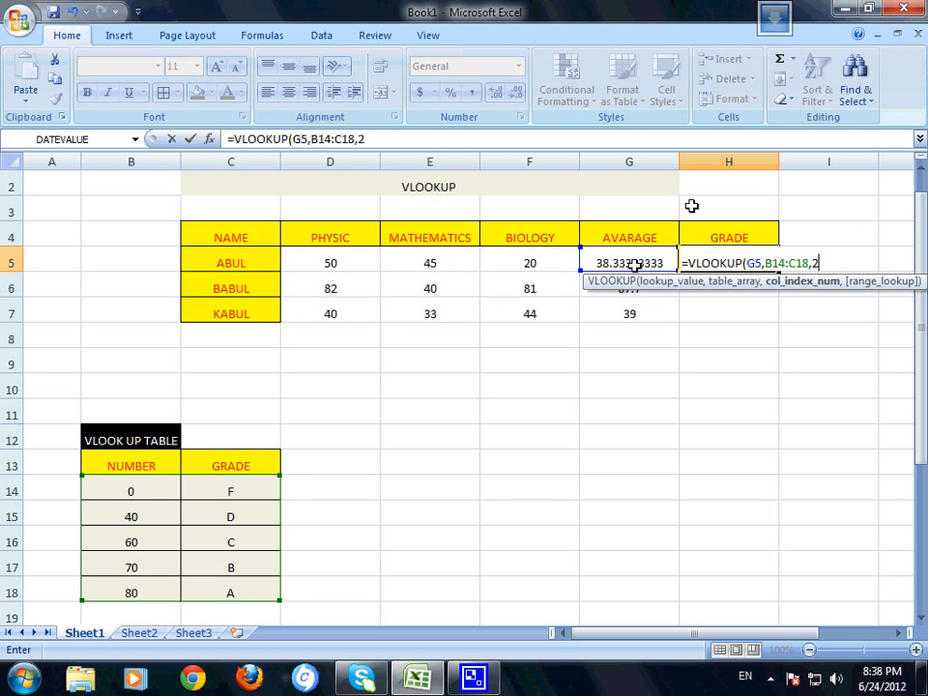
{"action": "type", "text": ")"}
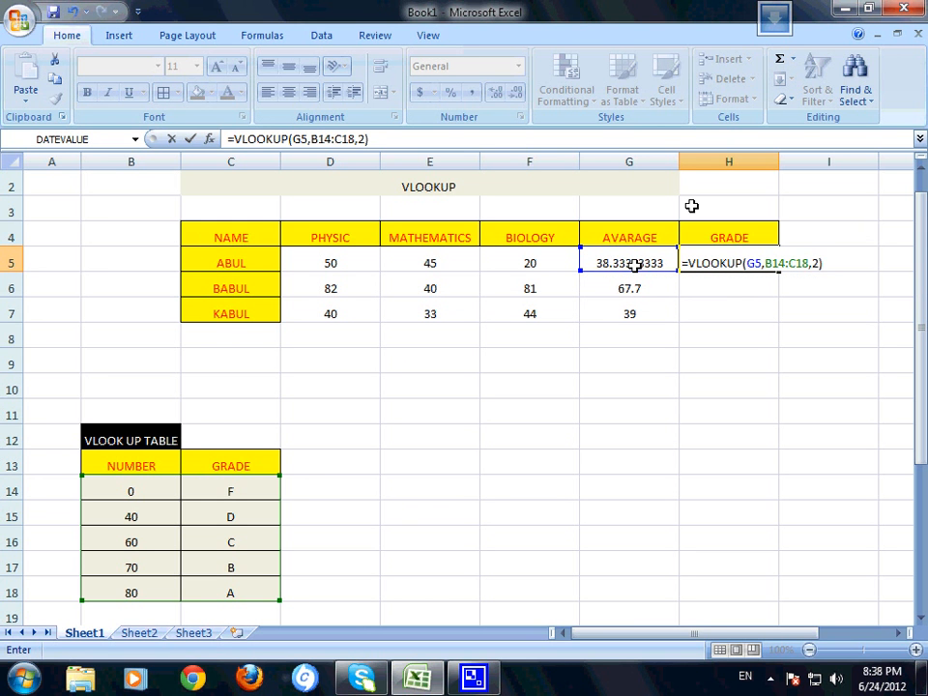
{"action": "key", "text": "Return"}
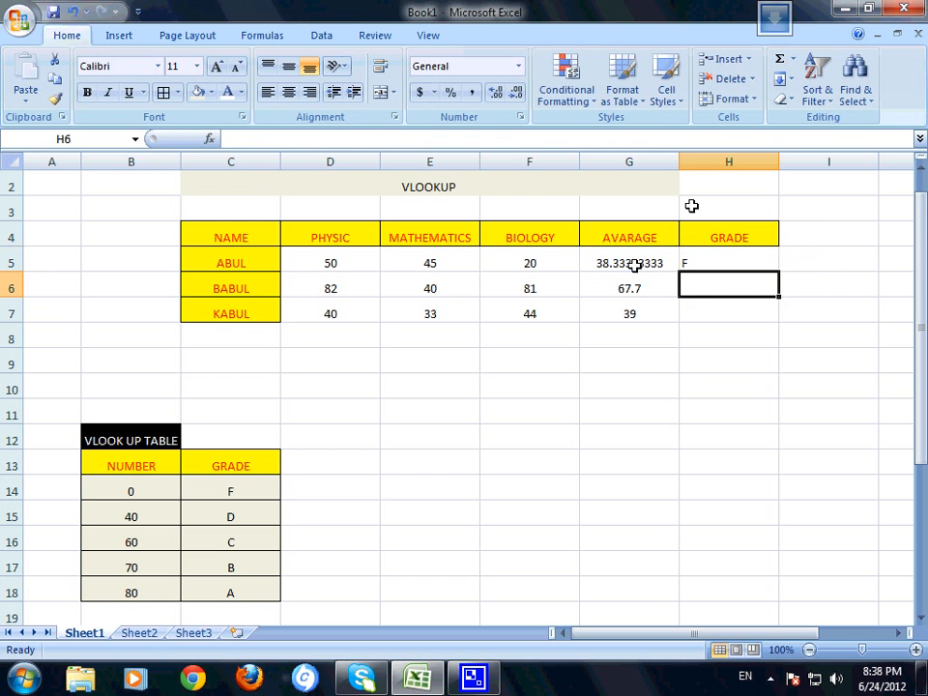
{"action": "left_click", "coordinate": [728, 265]}
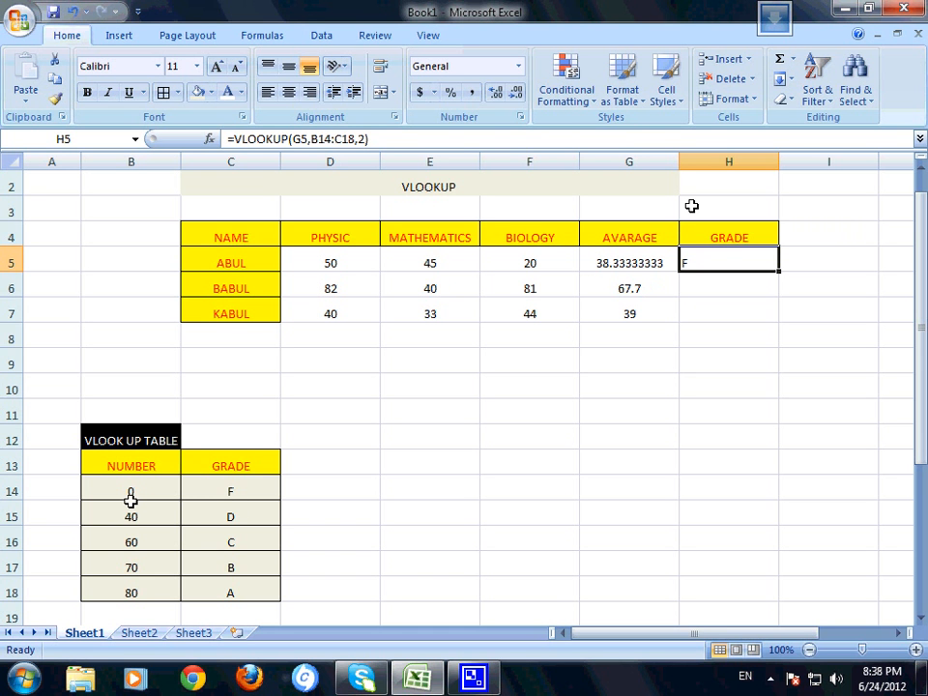
Enter the formula =VLOOKUP(G6,B14:C18,2) in cell H6 to grade the second student's average.
{"action": "left_click", "coordinate": [712, 291]}
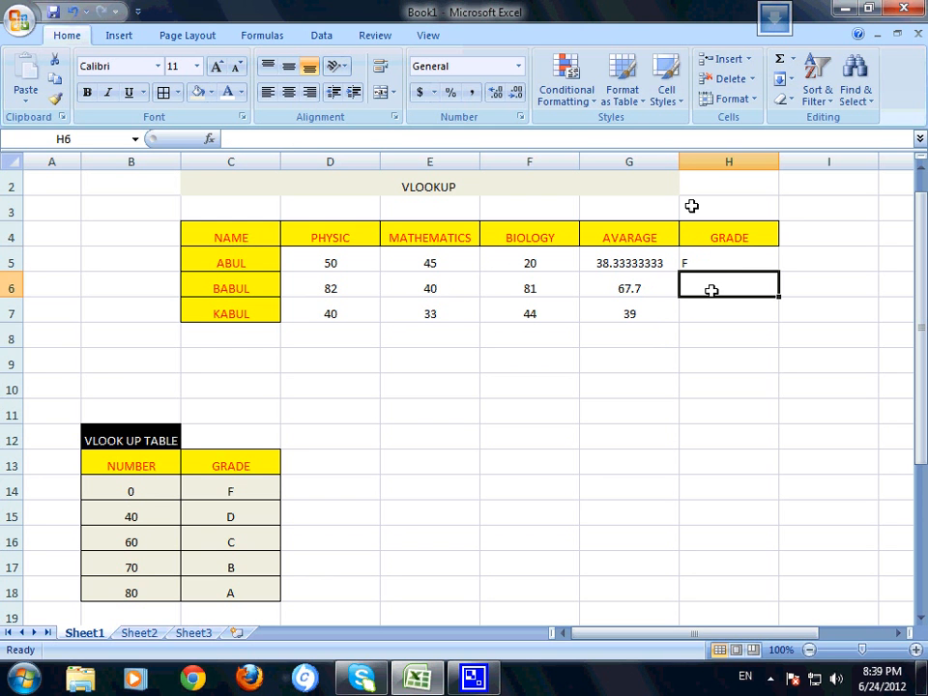
{"action": "type", "text": "=V"}
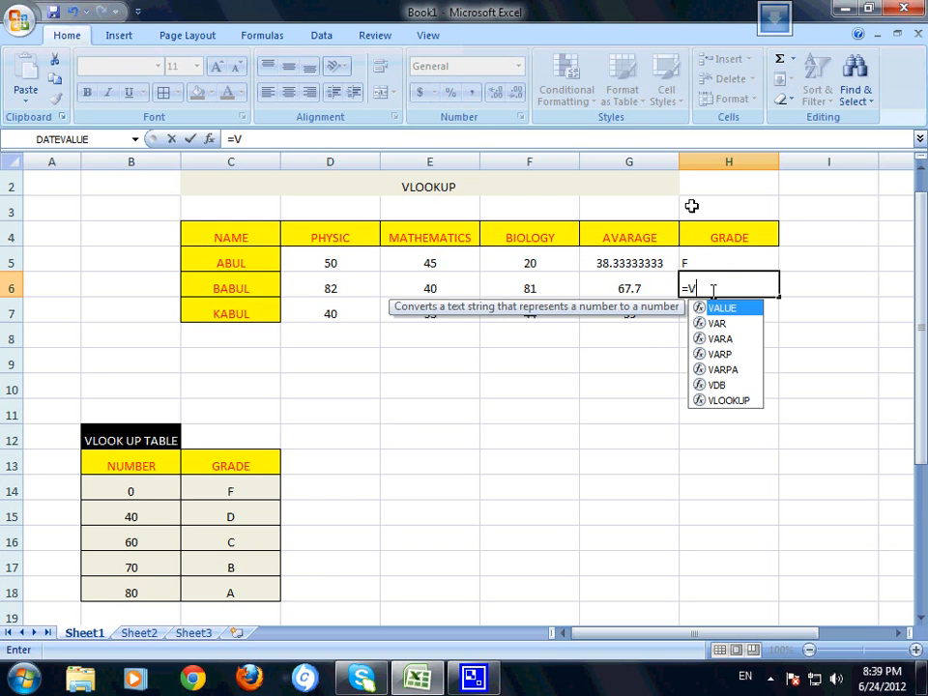
{"action": "type", "text": "LL"}
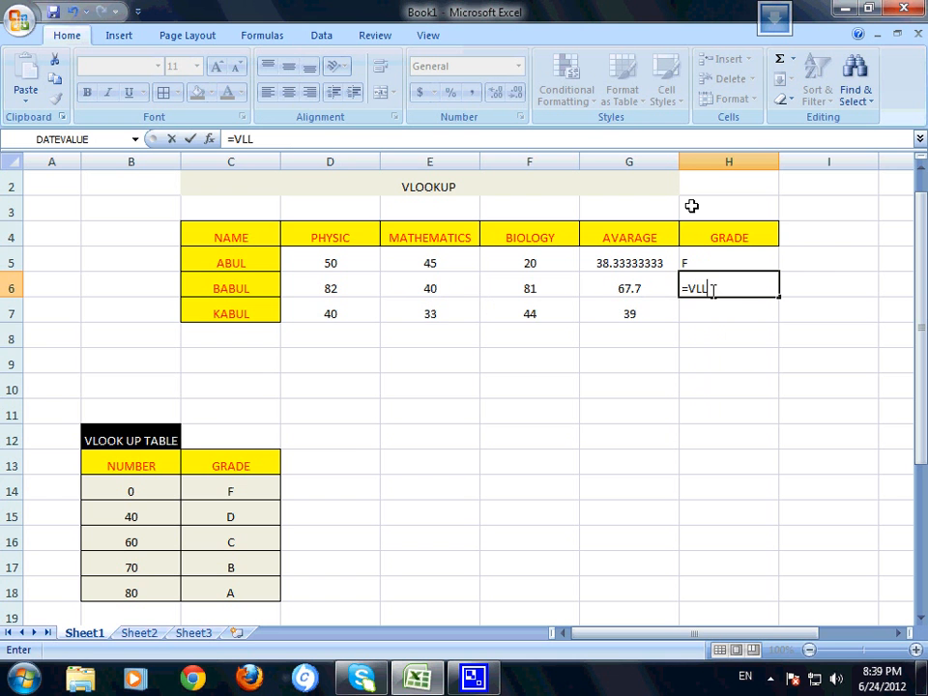
{"action": "key", "text": "BackSpace"}
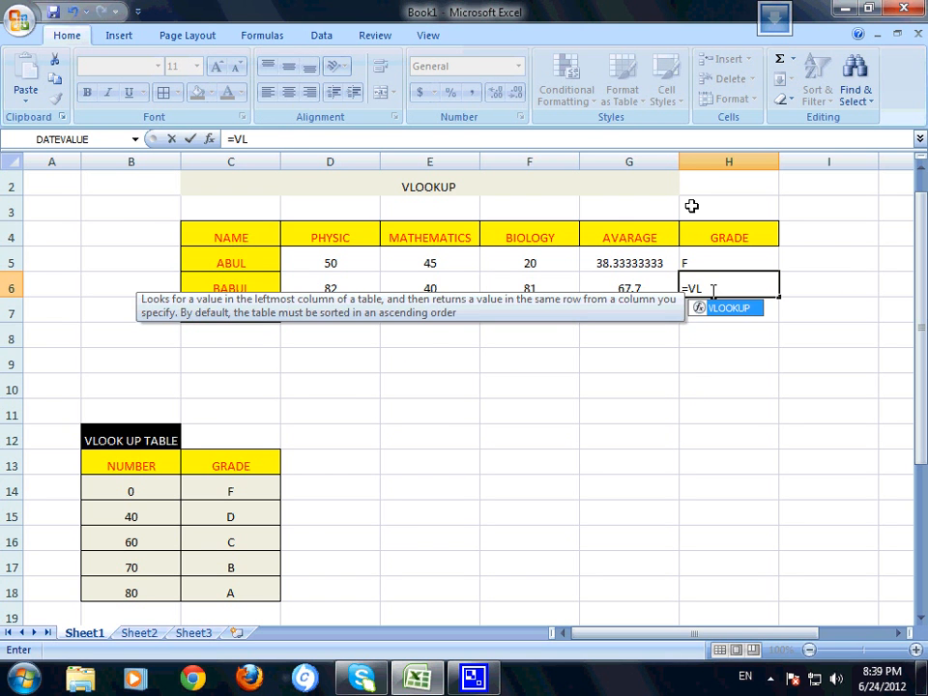
{"action": "key", "text": "Tab"}
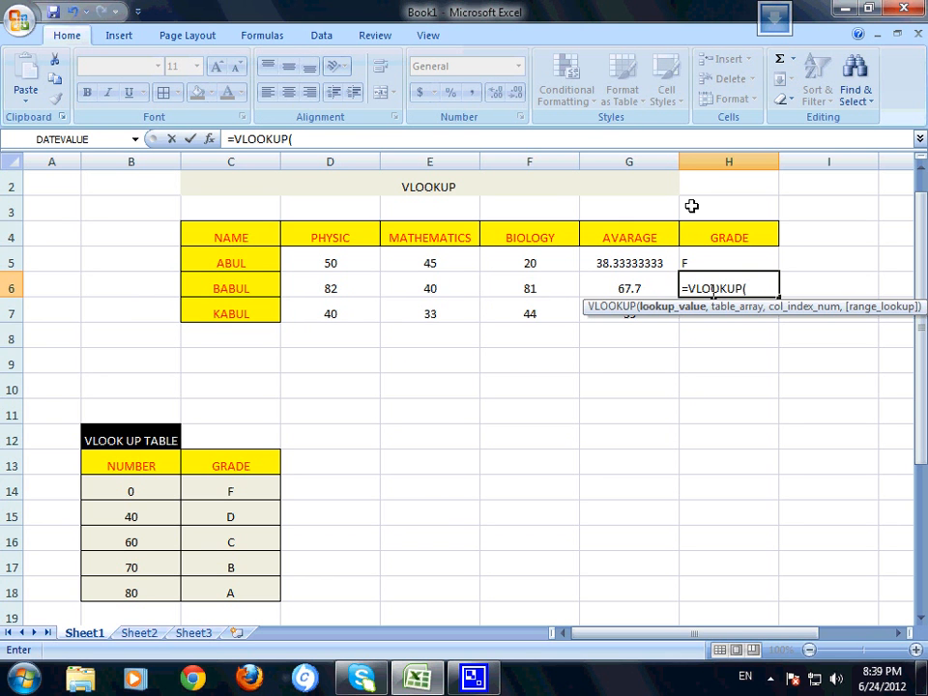
{"action": "left_click", "coordinate": [630, 289]}
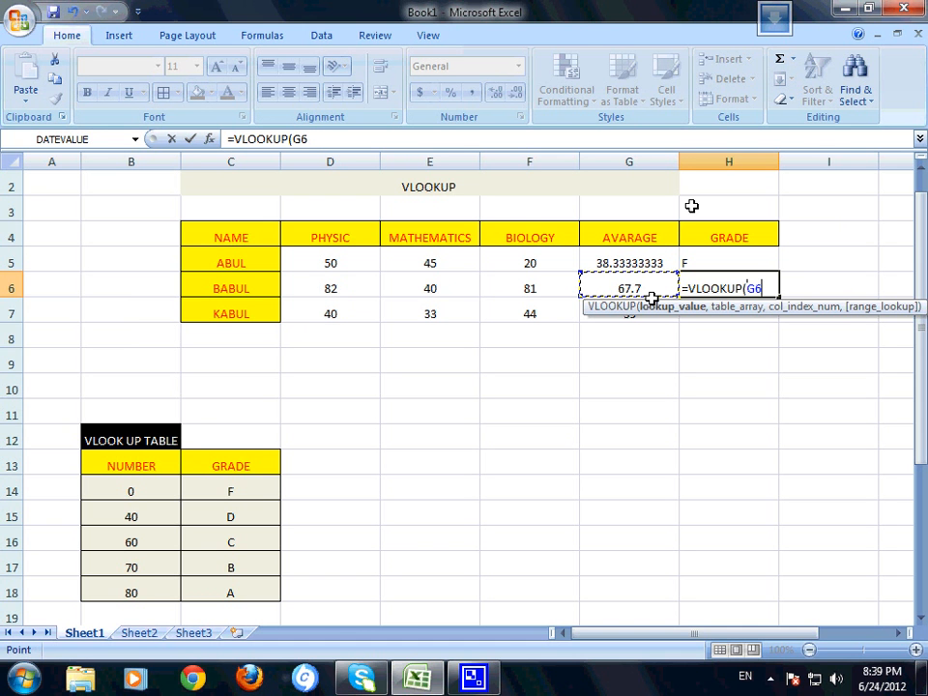
{"action": "type", "text": ","}
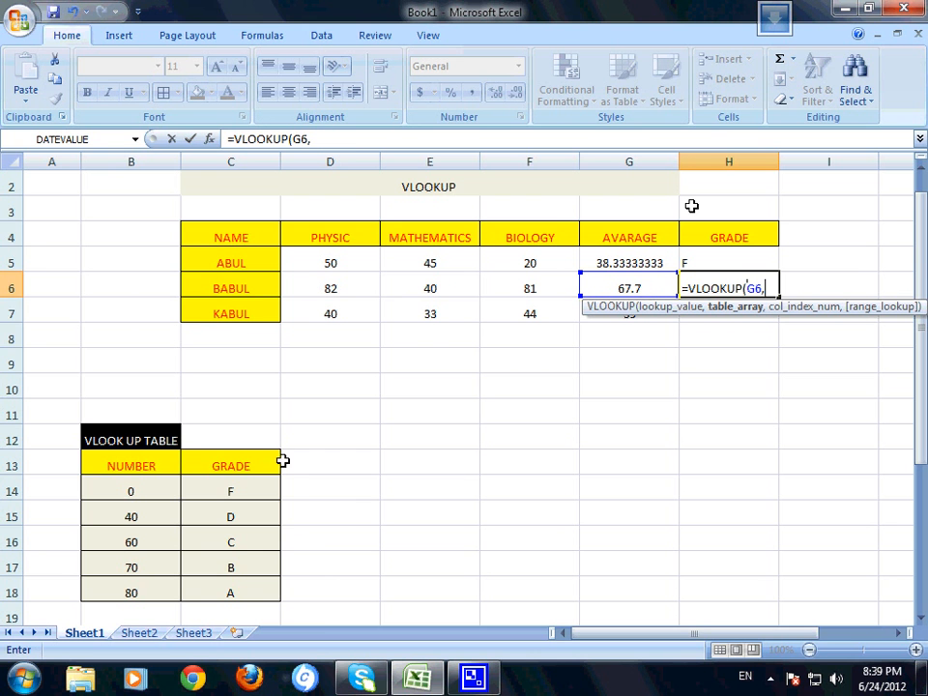
{"action": "left_click_drag", "start_coordinate": [130, 491], "coordinate": [232, 588]}
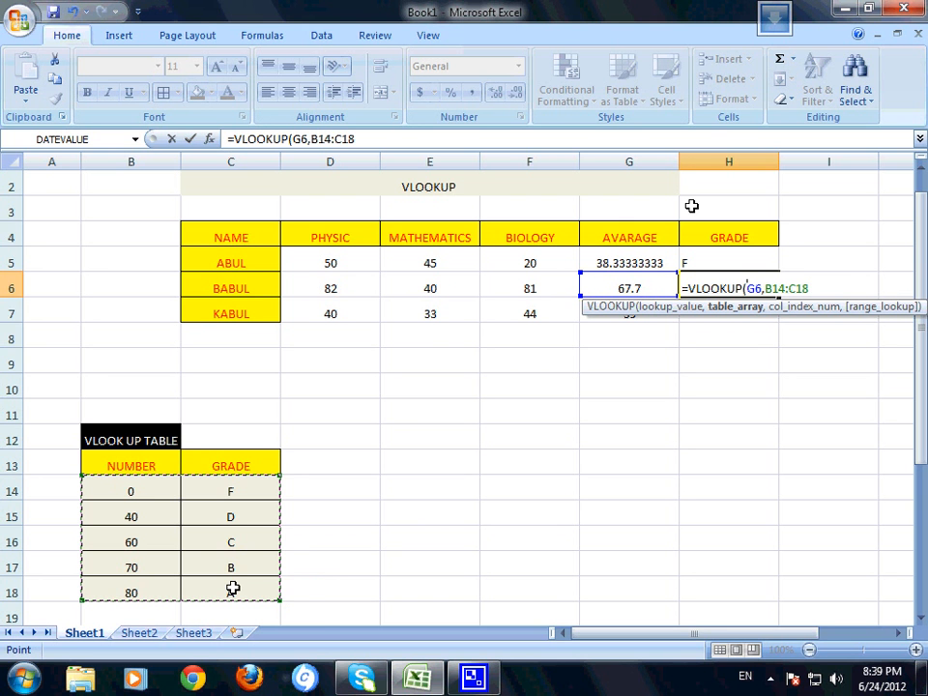
{"action": "type", "text": ",2"}
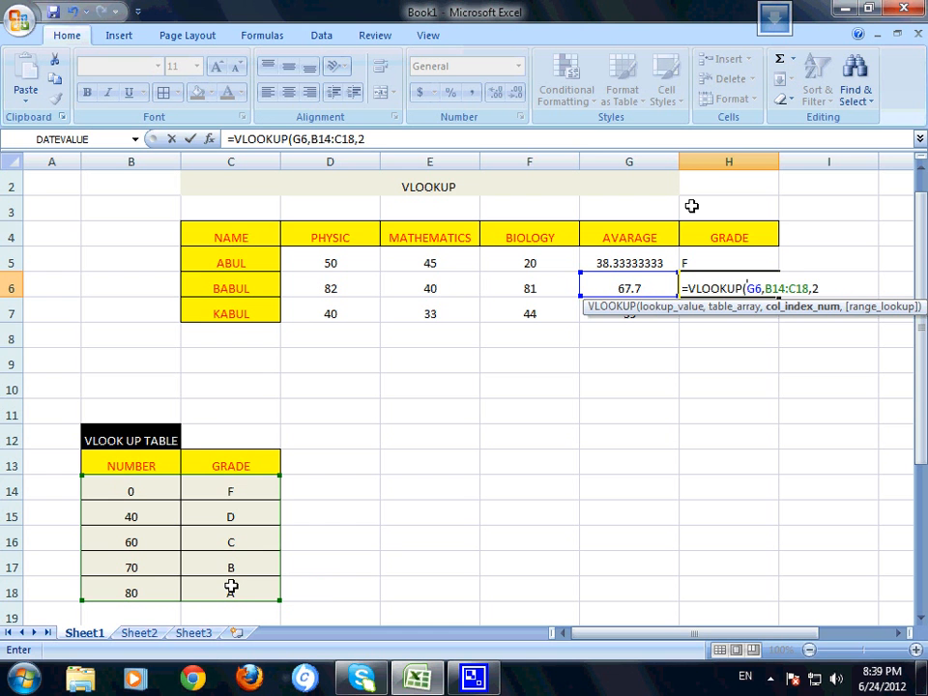
{"action": "type", "text": ")"}
{"action": "key", "text": "Return"}
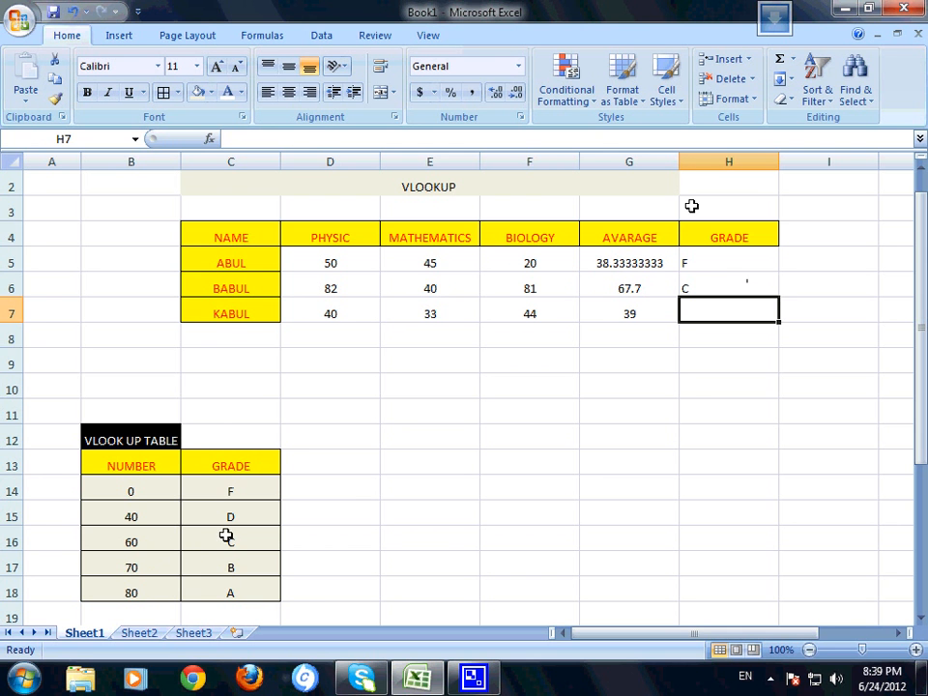
Copy the grade formula from H6 and paste it over H6:H7.
{"action": "left_click", "coordinate": [691, 290]}
{"action": "right_click", "coordinate": [698, 295]}
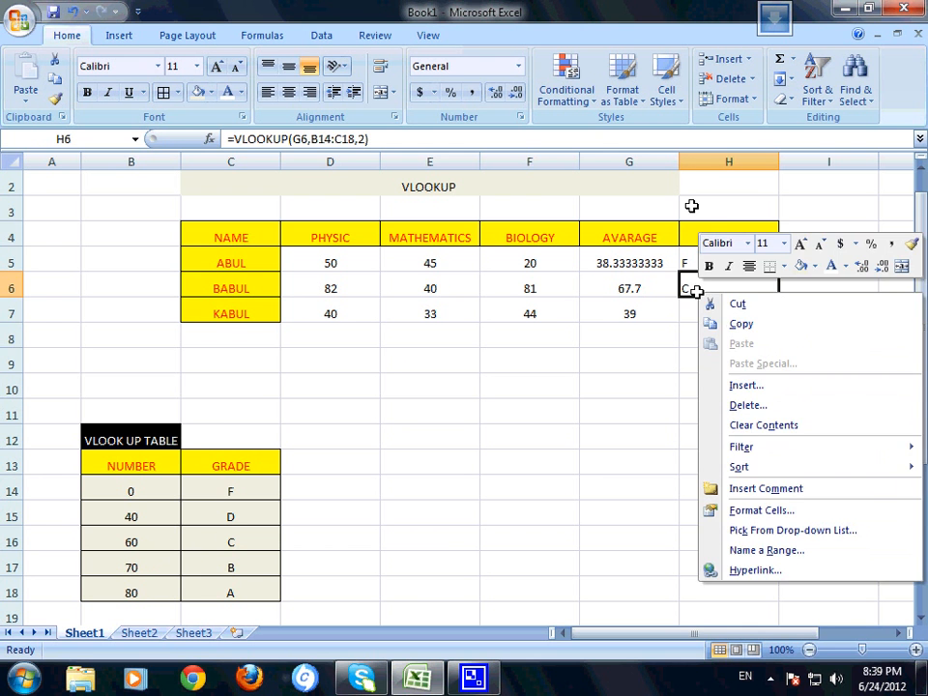
{"action": "left_click", "coordinate": [715, 325]}
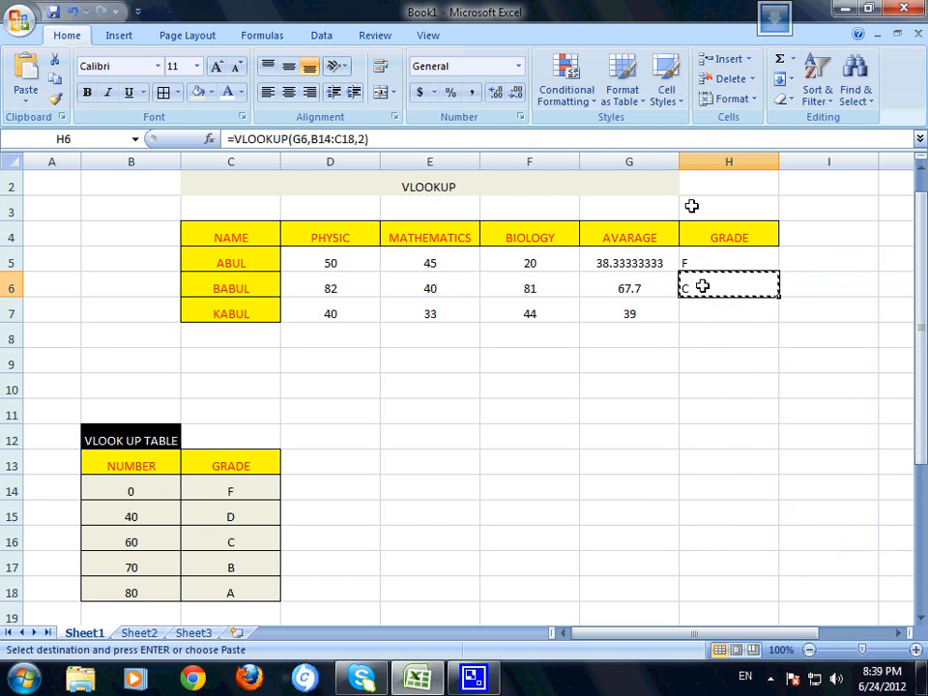
{"action": "left_click_drag", "start_coordinate": [702, 296], "coordinate": [701, 298]}
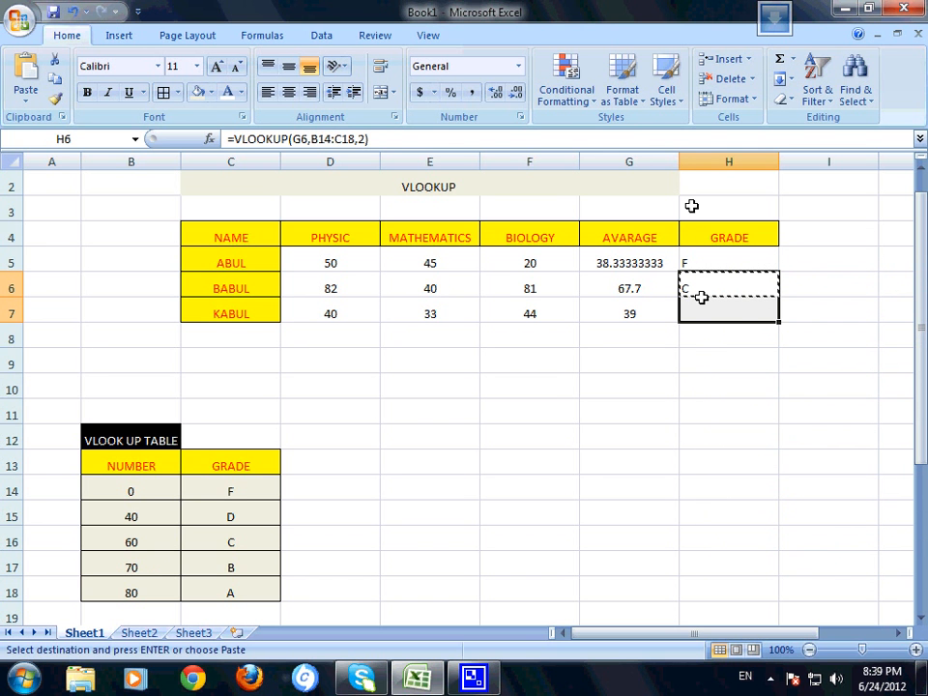
{"action": "key", "text": "Return"}
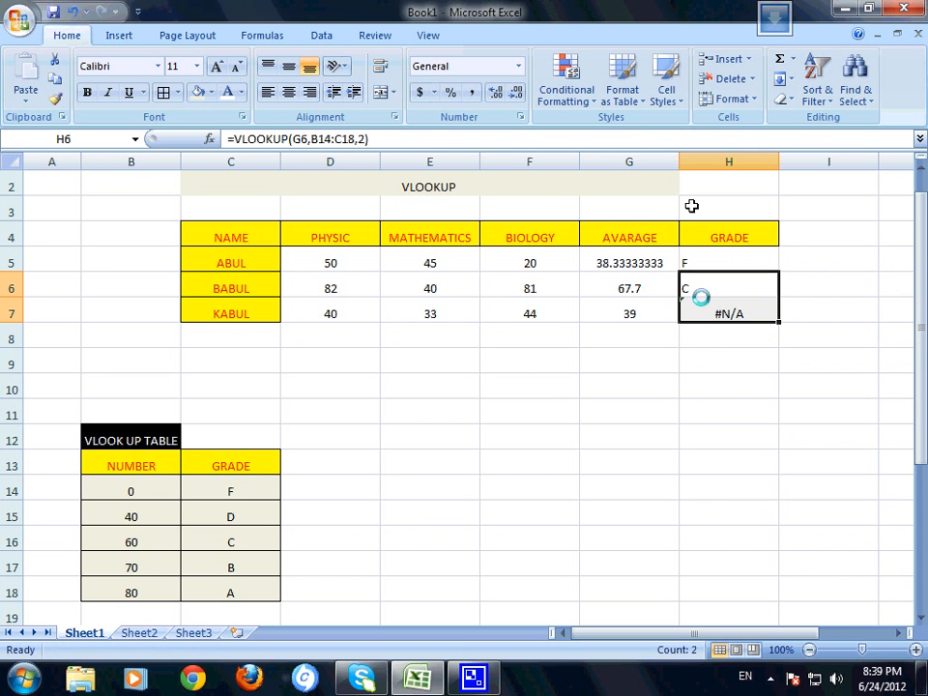
Edit the VLOOKUP formula in cell H7 so its table array starts at B14.
{"action": "left_click", "coordinate": [709, 312]}
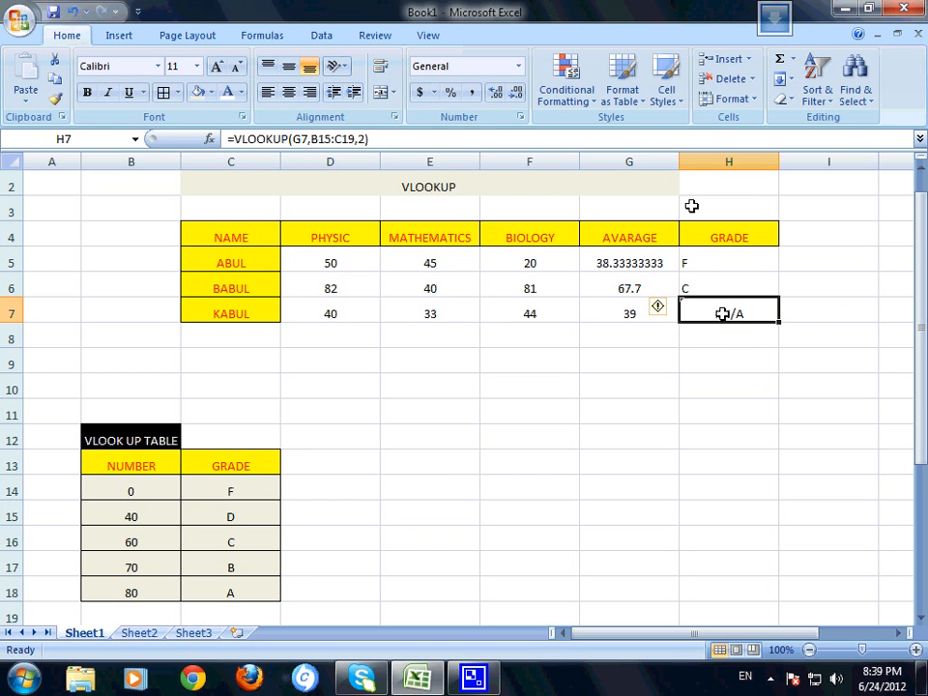
{"action": "double_click", "coordinate": [722, 314]}
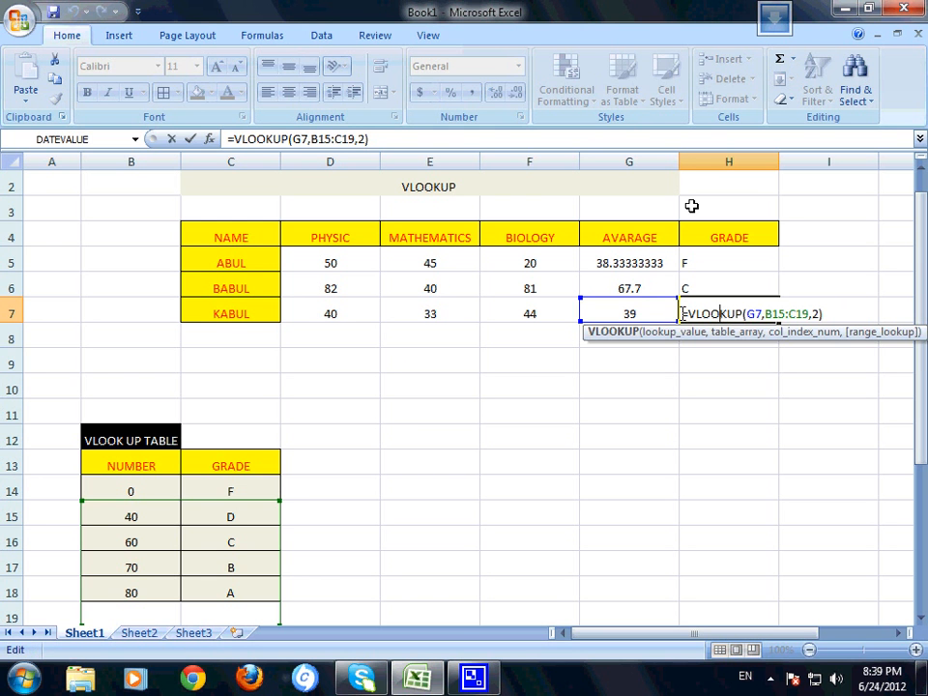
{"action": "key", "text": "Left"}
{"action": "key", "text": "Left"}
{"action": "key", "text": "Left"}
{"action": "key", "text": "Left"}
{"action": "key", "text": "Left"}
{"action": "key", "text": "Left"}
{"action": "key", "text": "Left"}
{"action": "left_click", "coordinate": [783, 314]}
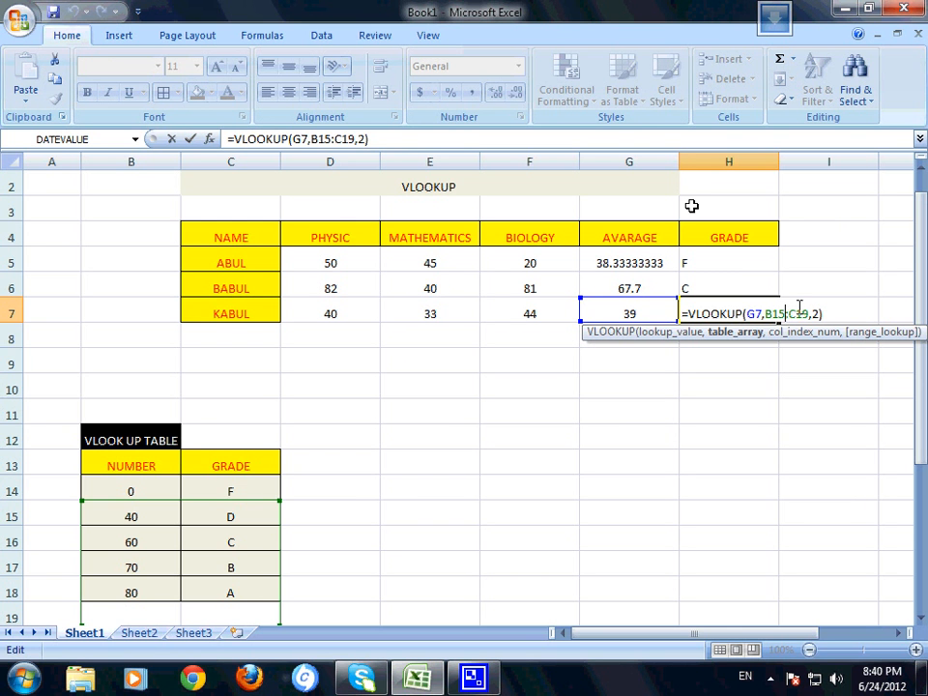
{"action": "key", "text": "BackSpace"}
{"action": "key", "text": "BackSpace"}
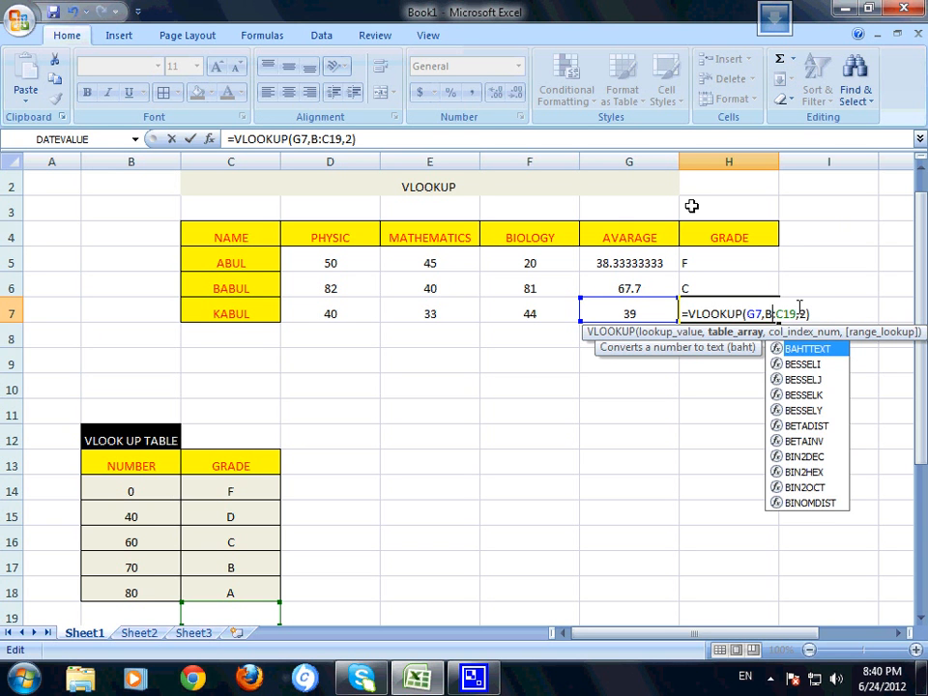
{"action": "type", "text": "14"}
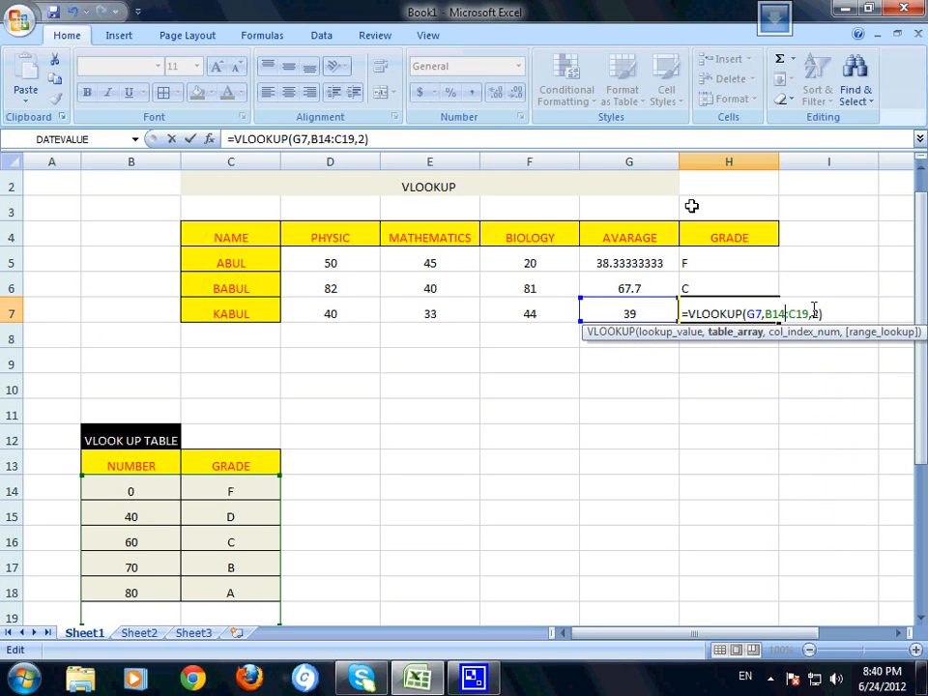
Set the end of the table array in the H7 formula to C18 and commit the formula.
{"action": "left_click", "coordinate": [811, 322]}
{"action": "key", "text": "BackSpace"}
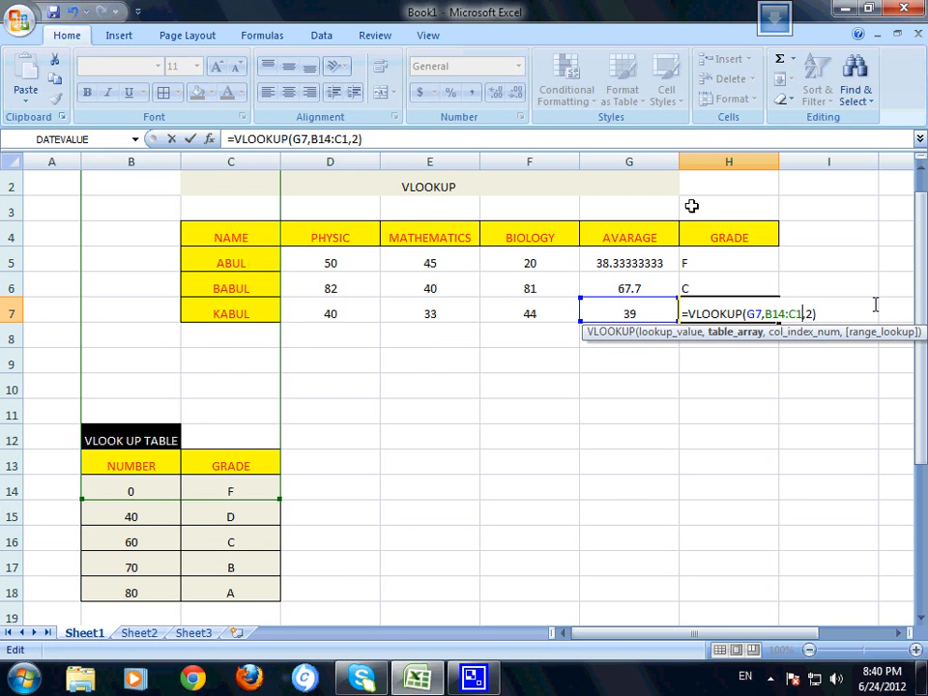
{"action": "type", "text": "8"}
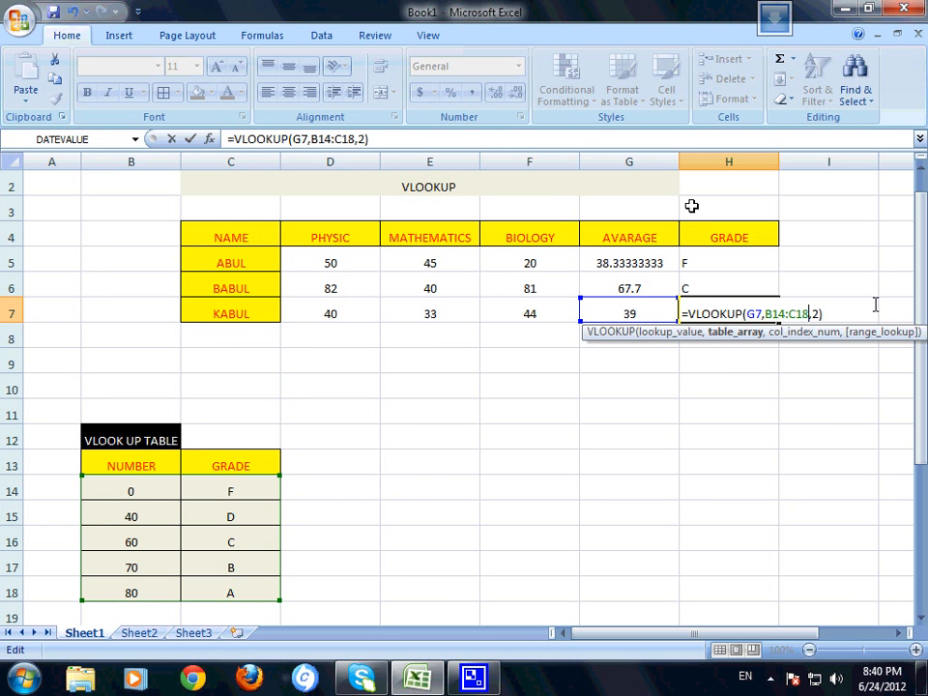
{"action": "key", "text": "Return"}
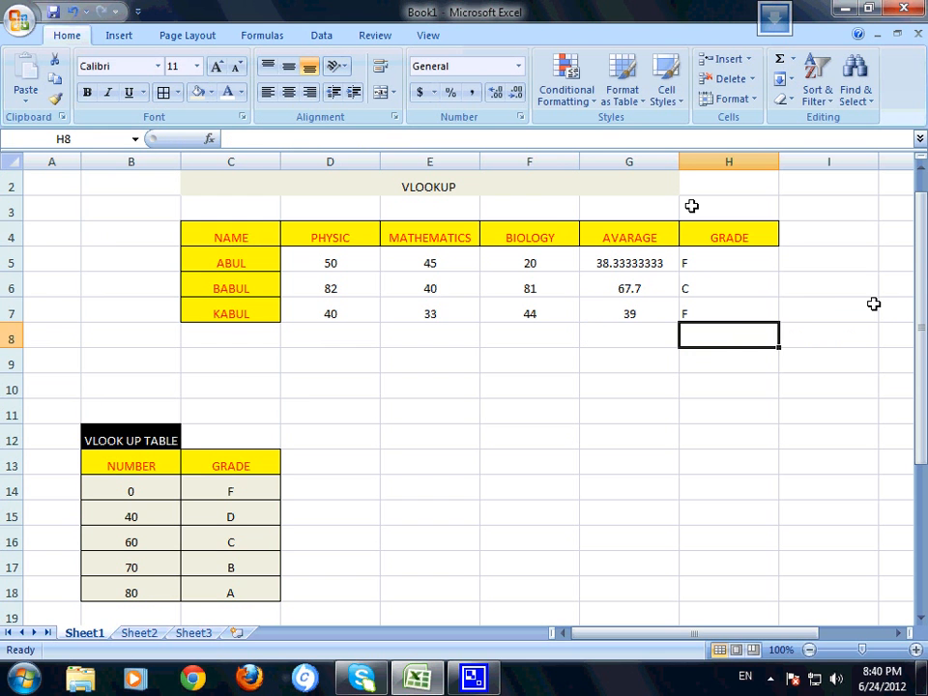
Review the marks, averages and grade formulas across D5:H7.
{"action": "left_click", "coordinate": [682, 310]}
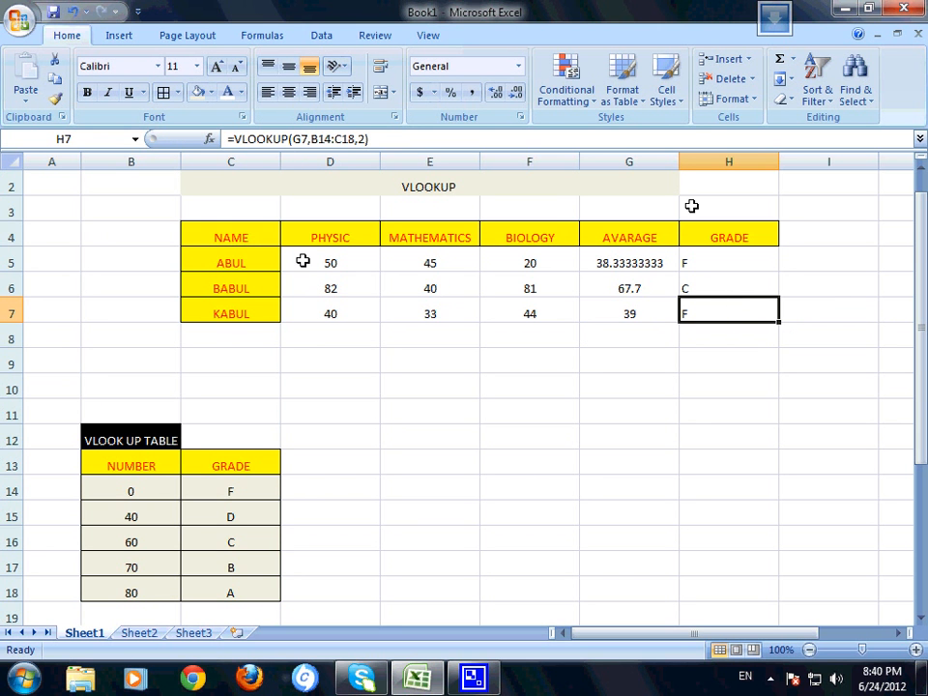
{"action": "left_click_drag", "start_coordinate": [303, 261], "coordinate": [723, 310]}
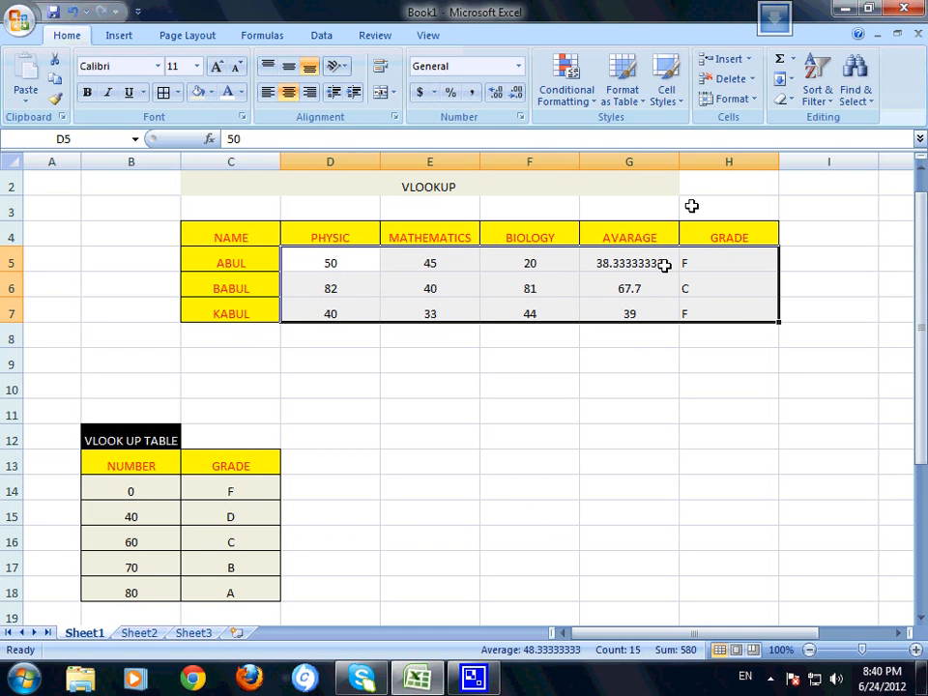
{"action": "left_click", "coordinate": [714, 263]}
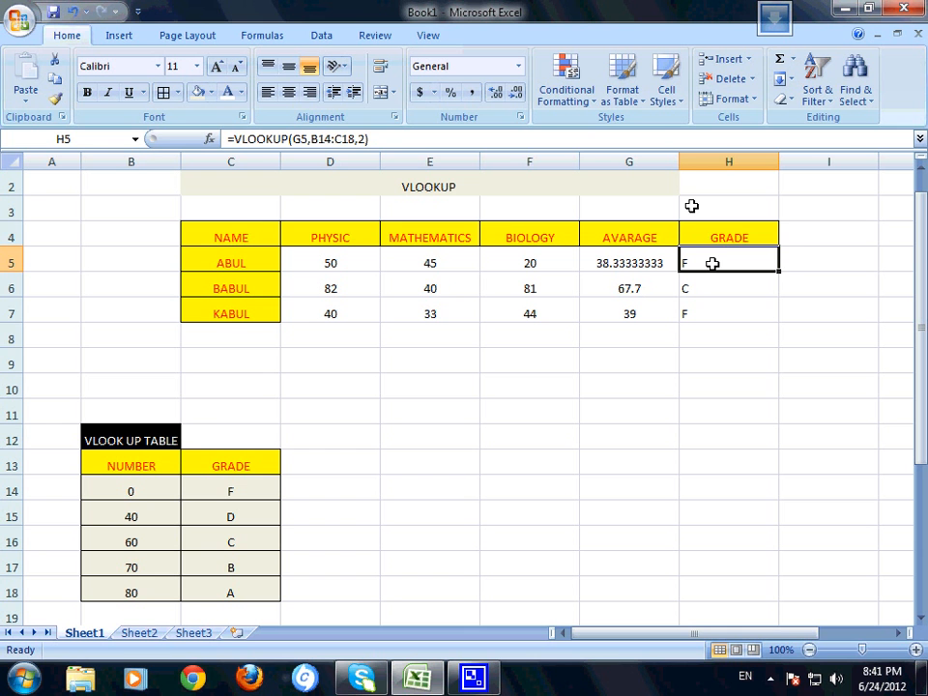
{"action": "left_click", "coordinate": [709, 288]}
{"action": "left_click", "coordinate": [697, 269]}
{"action": "left_click", "coordinate": [433, 682]}
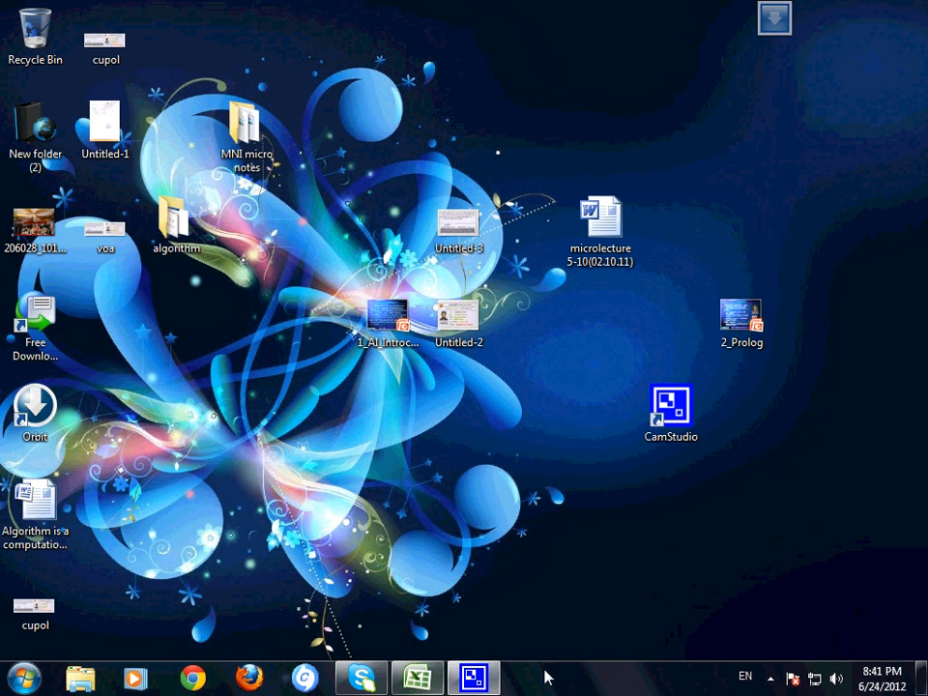
{"action": "left_click", "coordinate": [771, 679]}
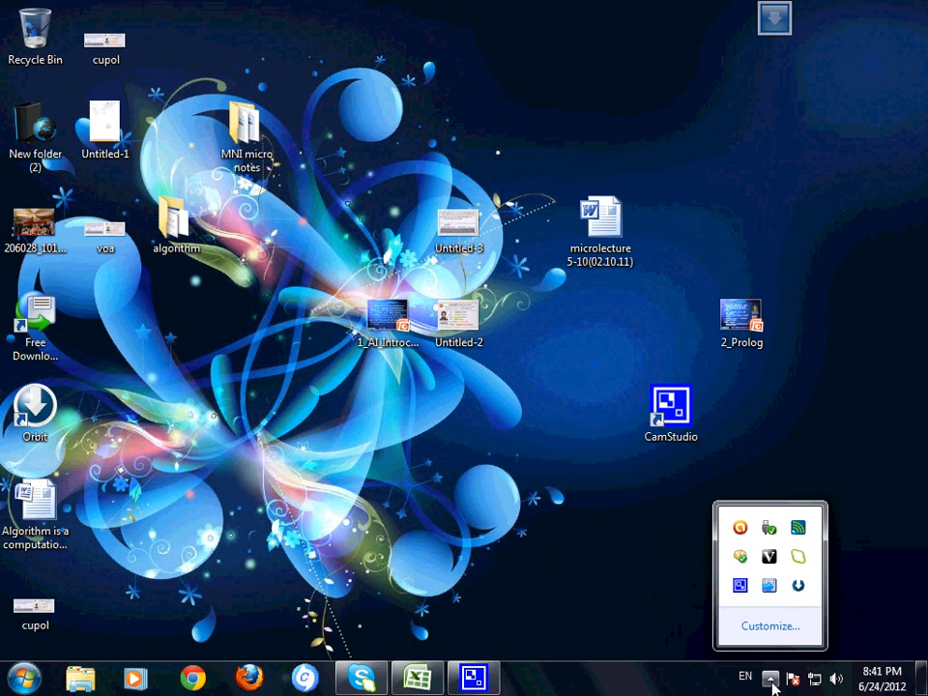
{"action": "left_click", "coordinate": [740, 587]}
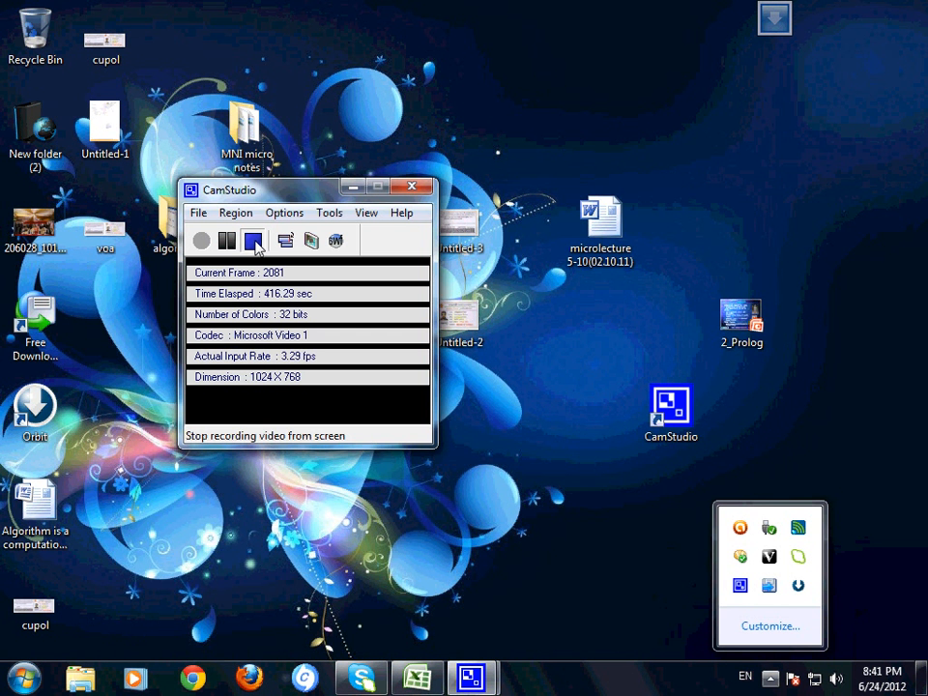